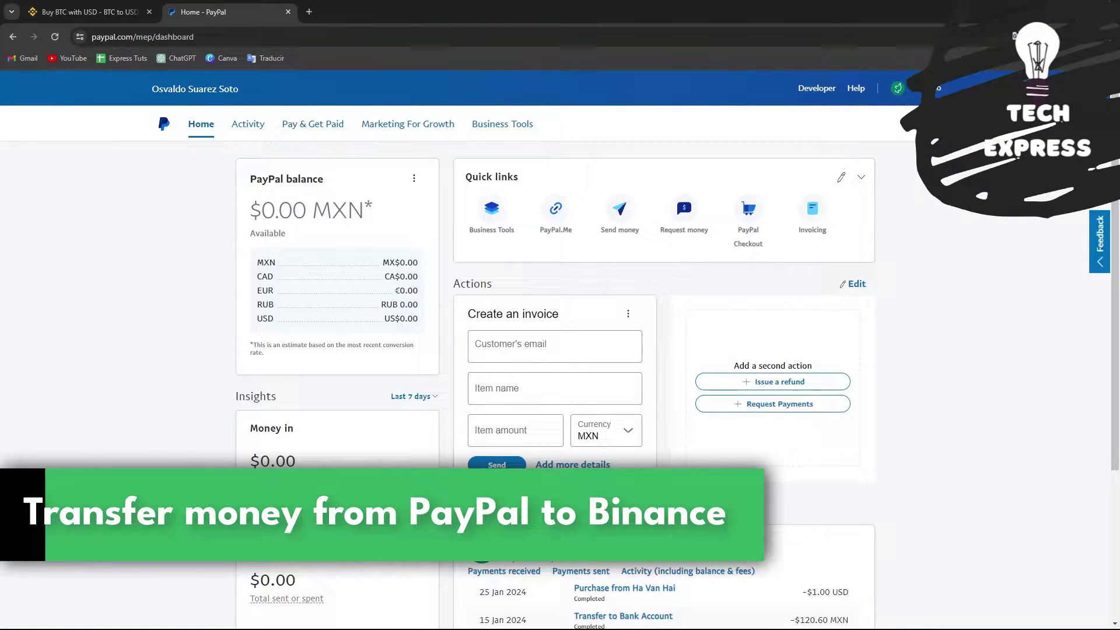
Step: Switch Binance's Buy Crypto page from Spanish to English via the language menu
click(88, 11)
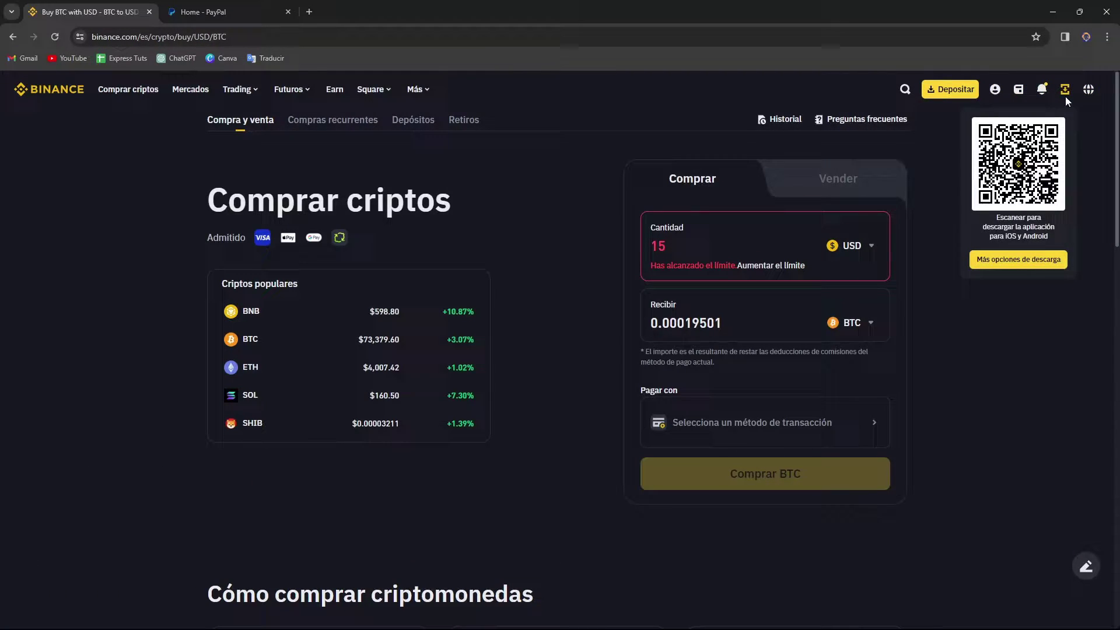
mouse_move(1087, 89)
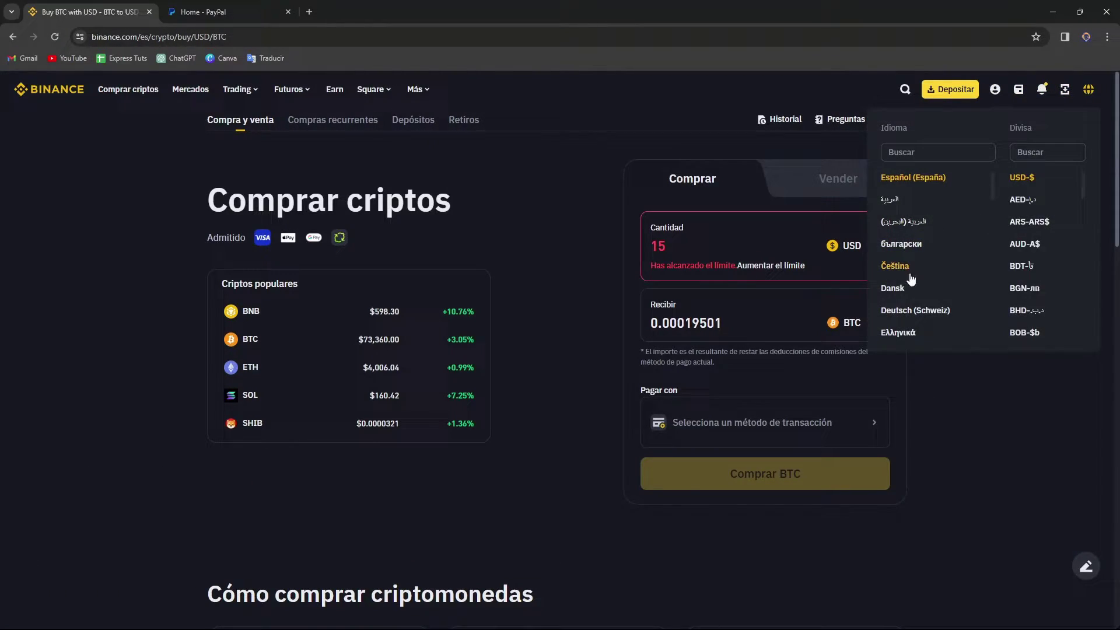
scroll(910, 289, down, 1)
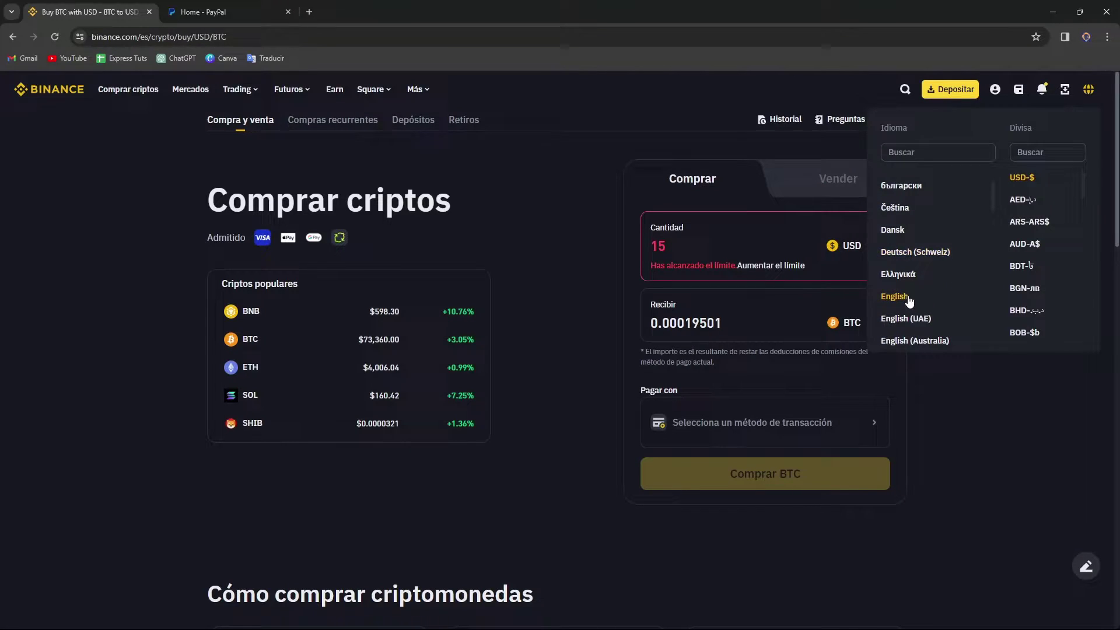
click(908, 300)
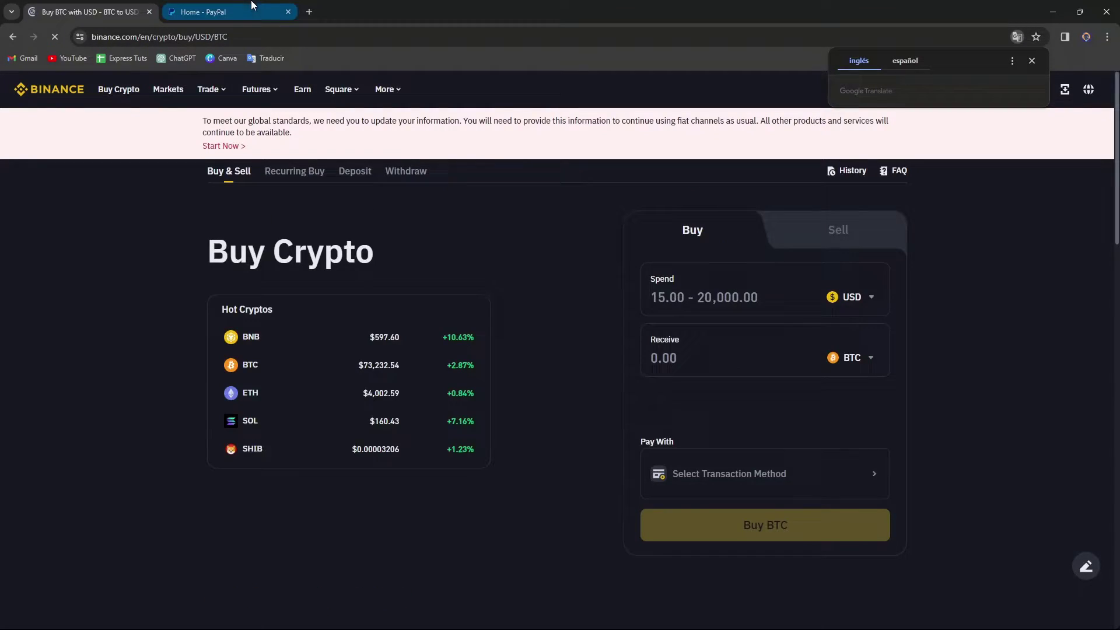
Step: Search Google in a new tab for 'paypal usa crypto' and view the PayPal tab
click(309, 13)
text(paypal )
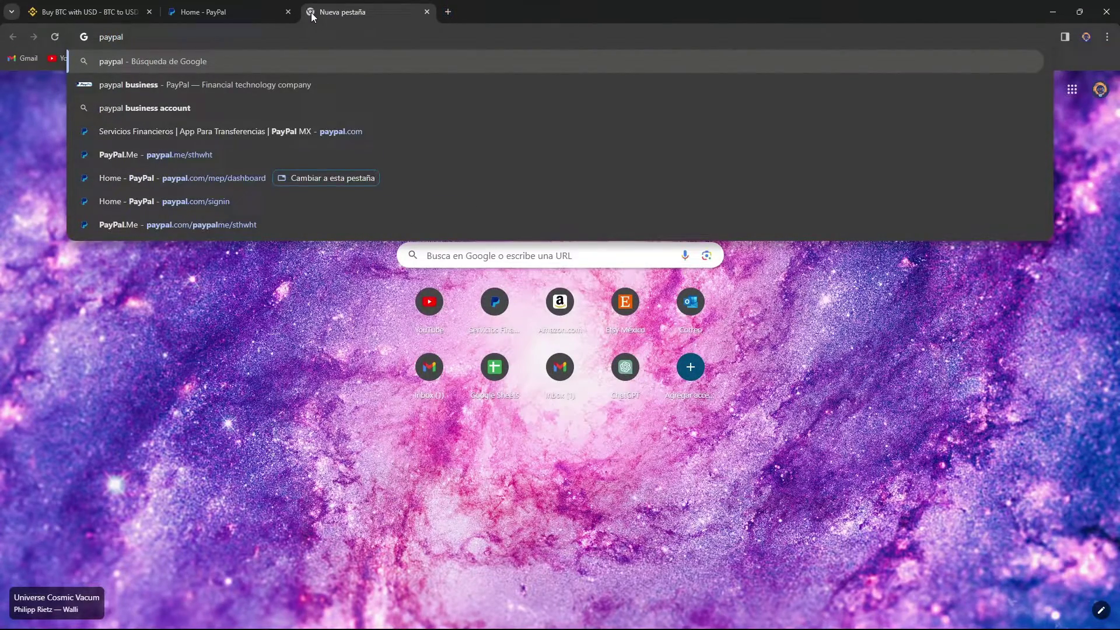
text(usa crypto)
key(Return)
key(ctrl+1)
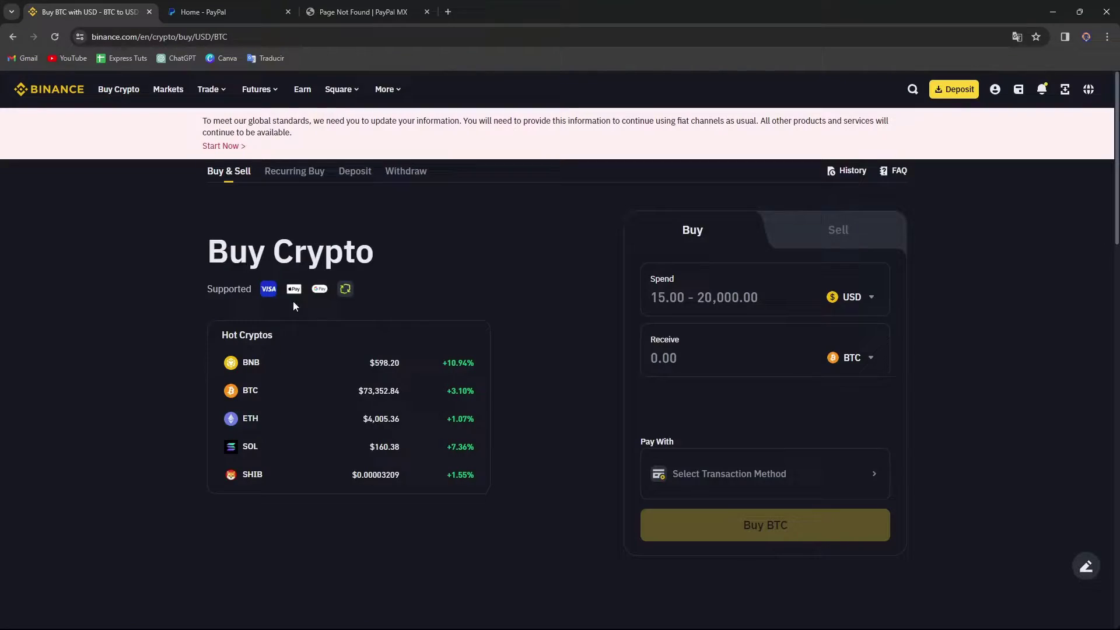
click(362, 12)
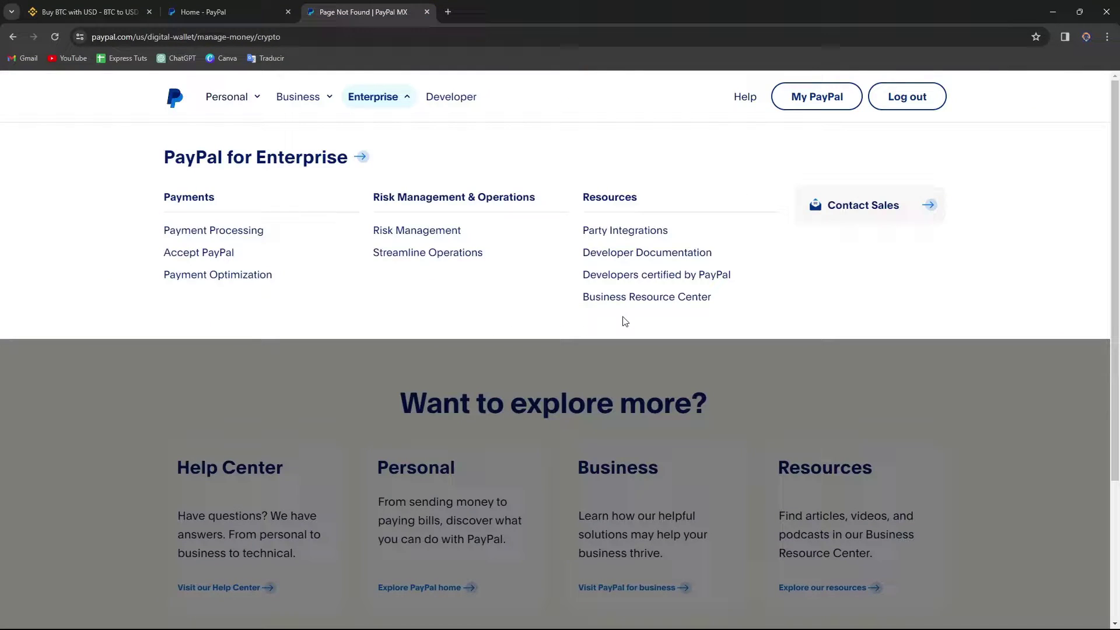
scroll(606, 325, down, 3)
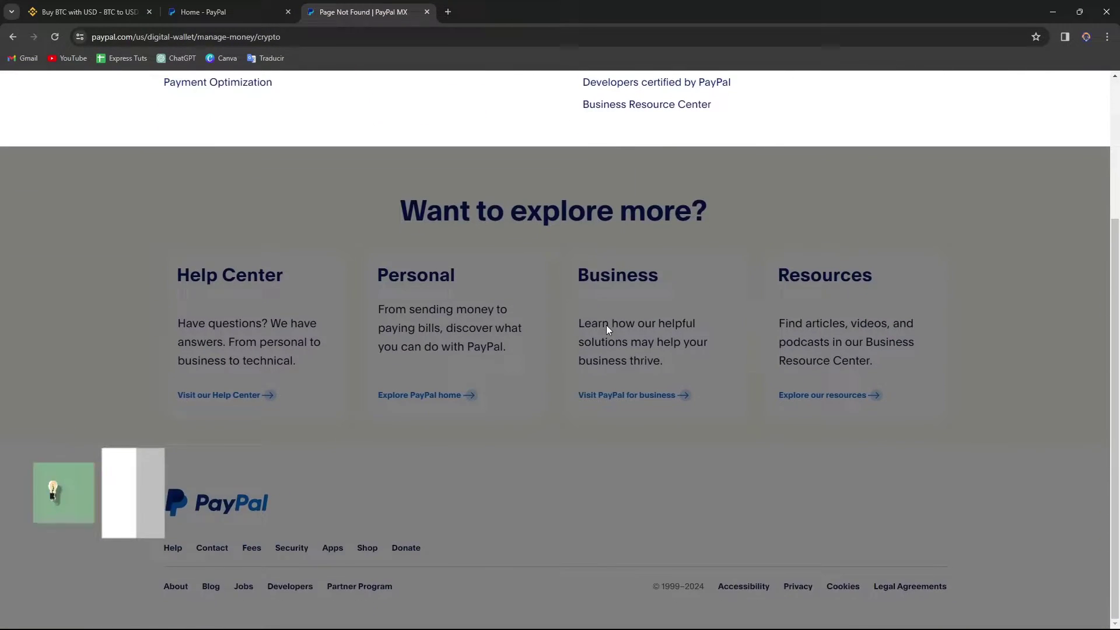
scroll(606, 324, up, 5)
scroll(607, 325, up, 5)
Step: Open the 'Buy, sell, and hold cryptocurrency' result, which lands on a 404 error
click(13, 36)
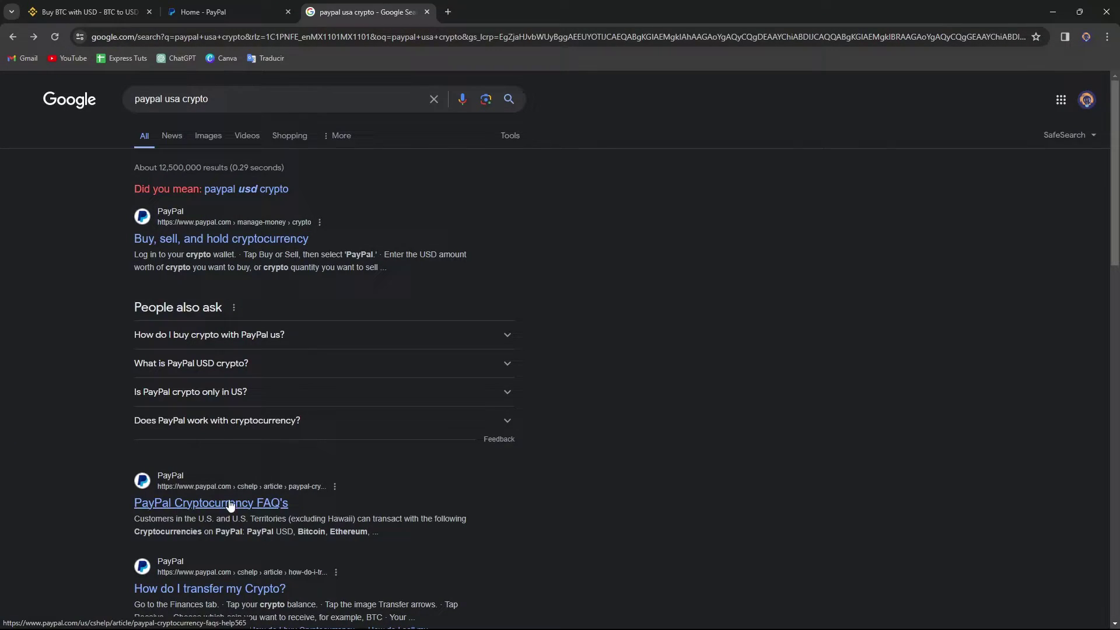
click(286, 241)
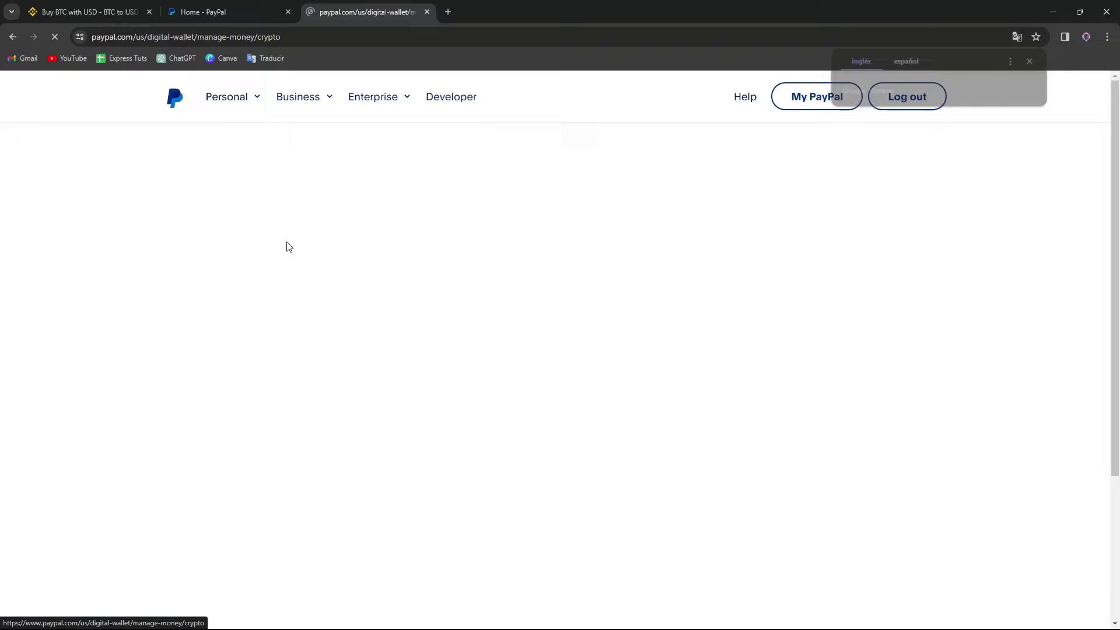
Step: Dismiss the translation offer and return to Binance's English Buy Crypto page
click(1031, 60)
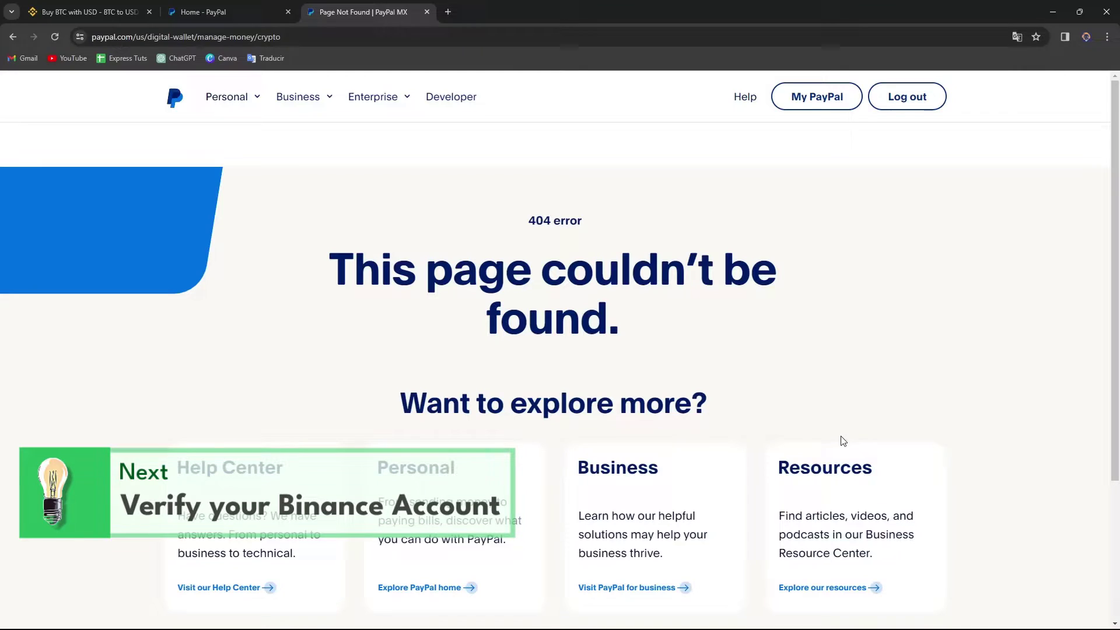
click(87, 11)
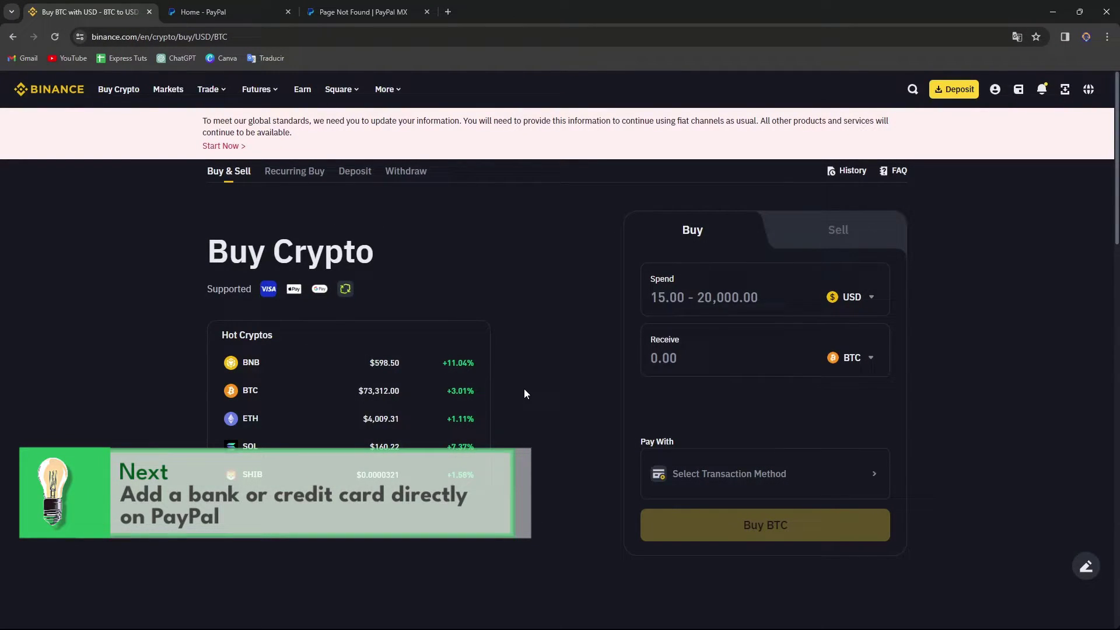
Step: Set the spend amount to 15 USD and bring up the Pay With payment-method list
click(785, 307)
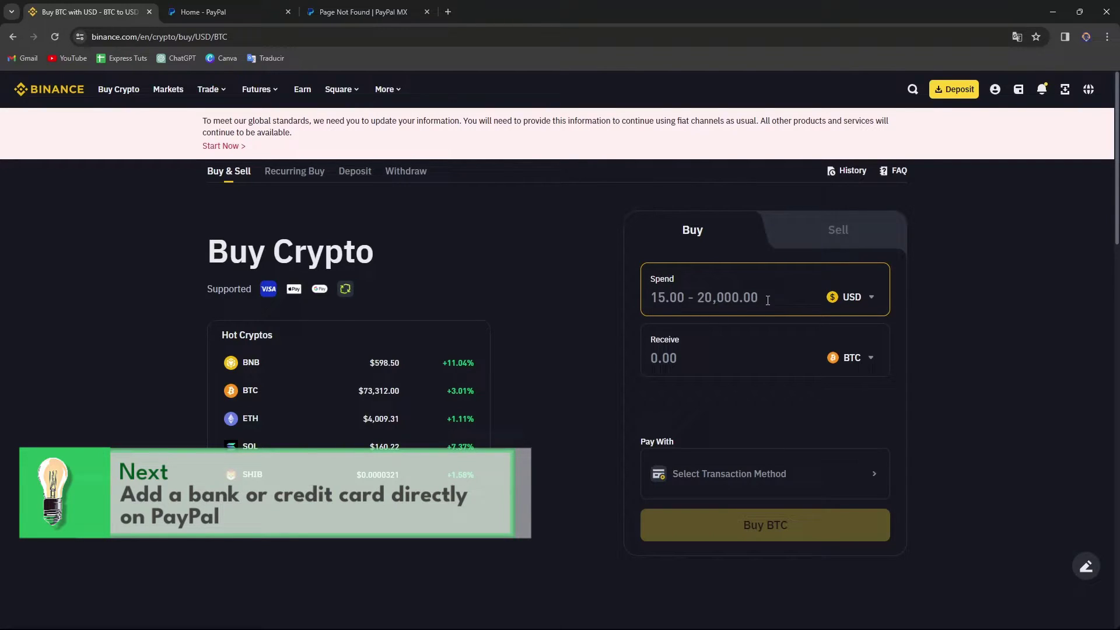
text(15)
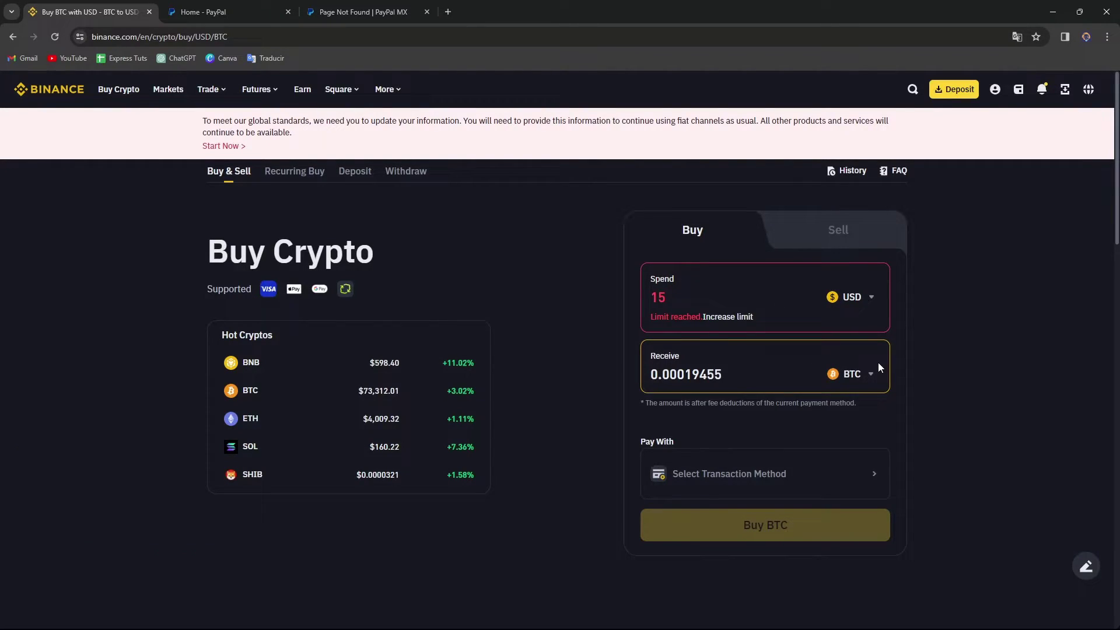
click(745, 473)
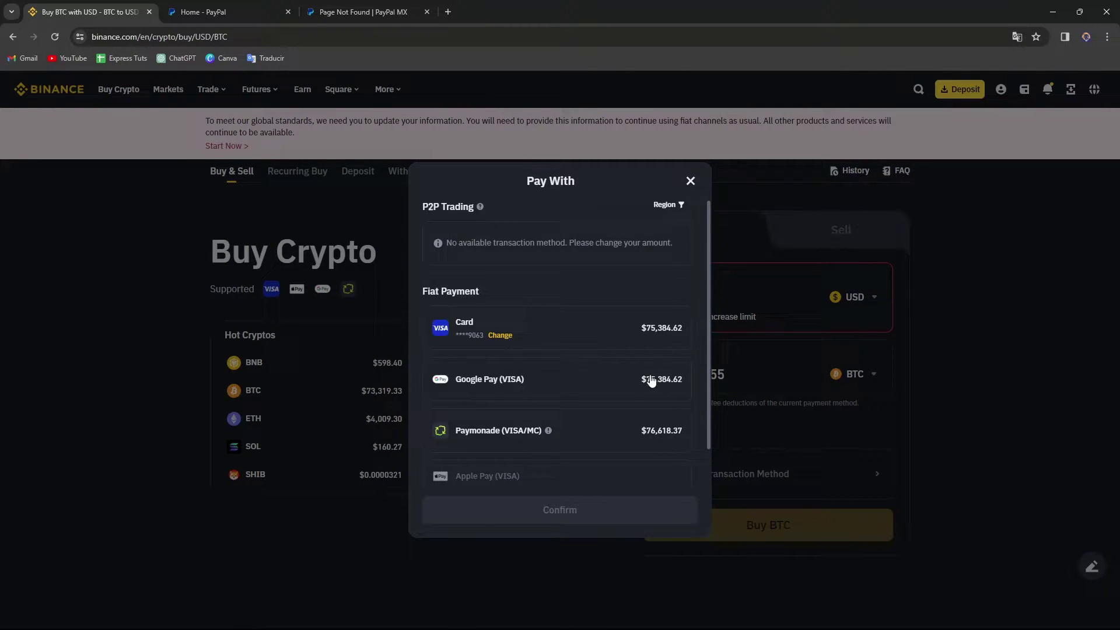
scroll(649, 382, down, 1)
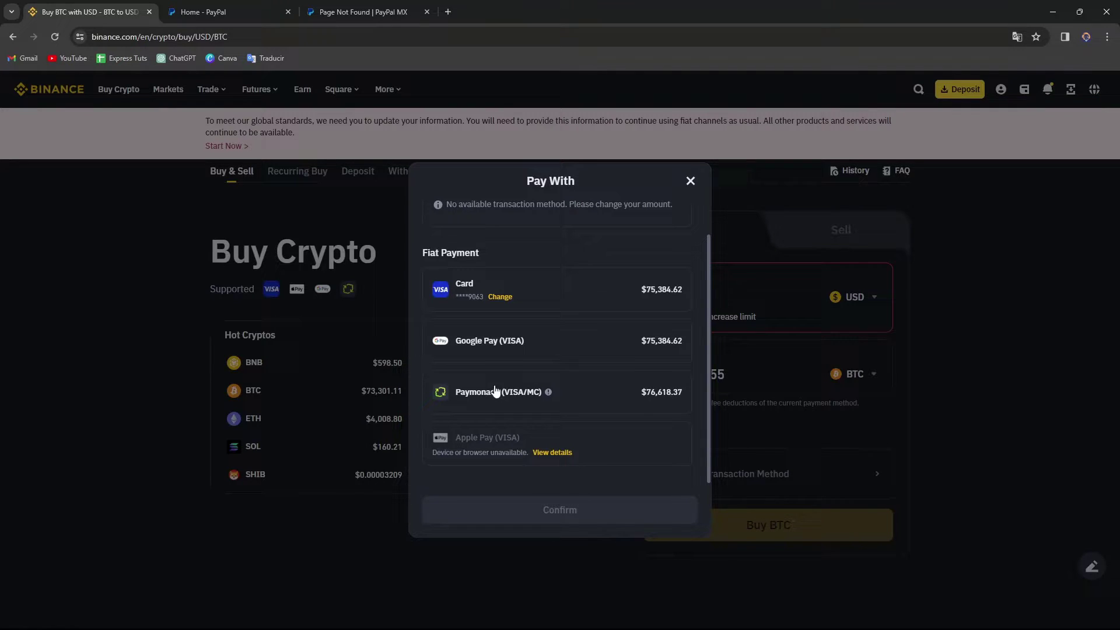
scroll(577, 433, up, 1)
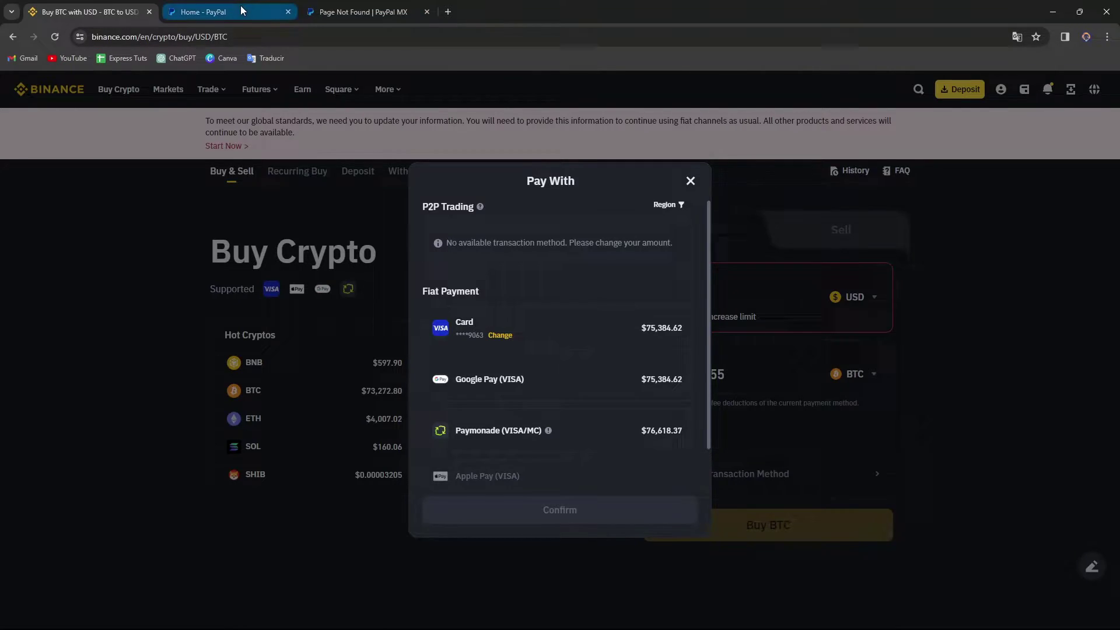
Step: From PayPal's wallet, reach the banks and cards page and start linking a new card
click(218, 11)
click(299, 131)
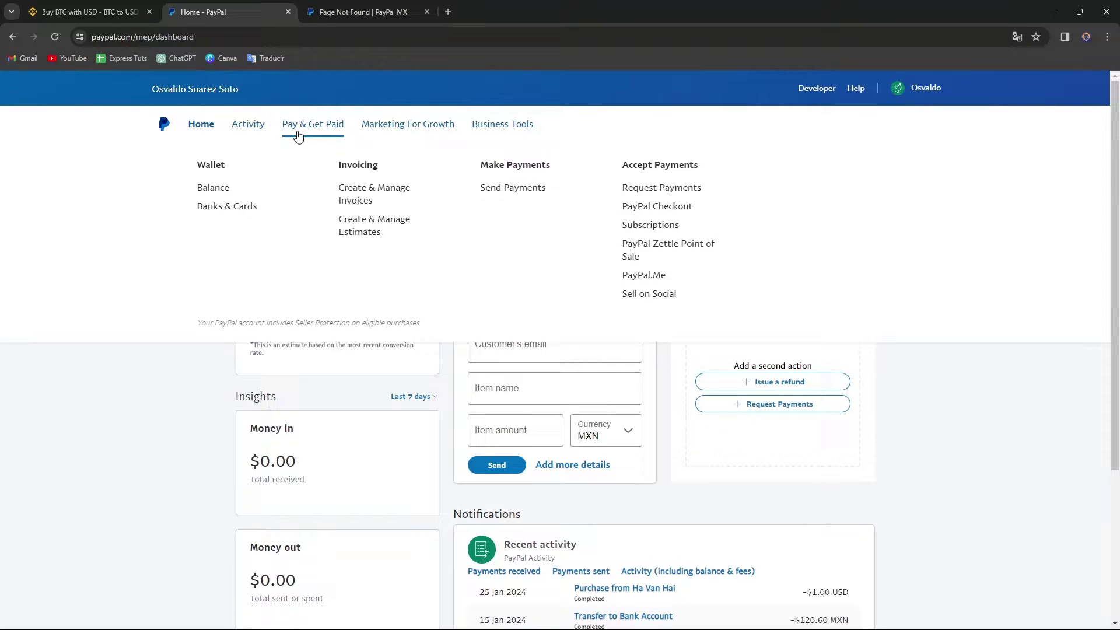
click(227, 205)
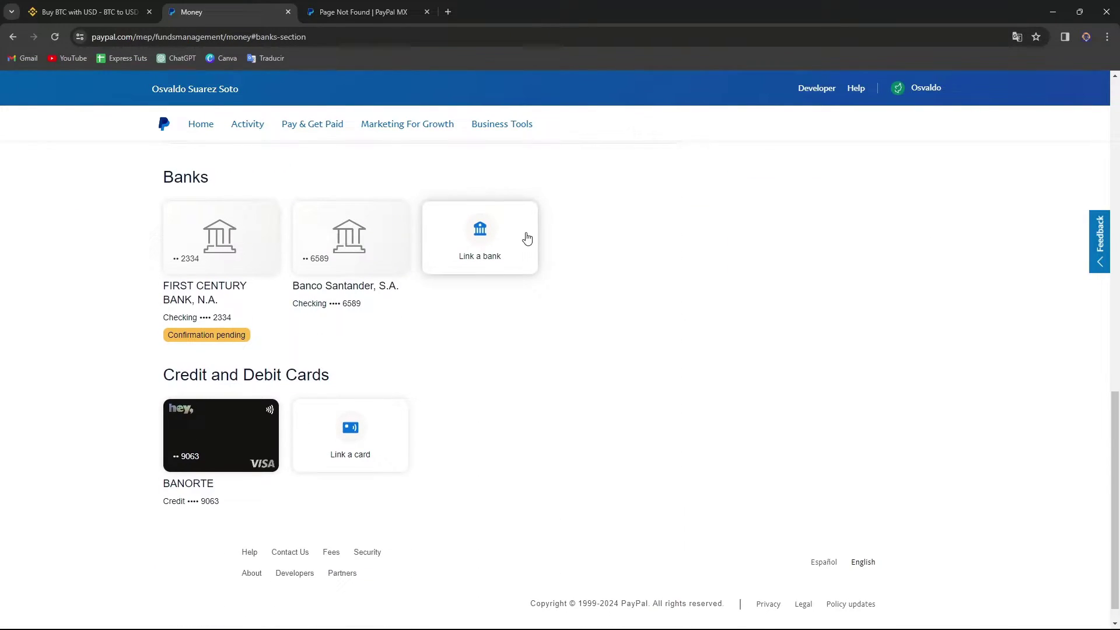
scroll(527, 238, down, 1)
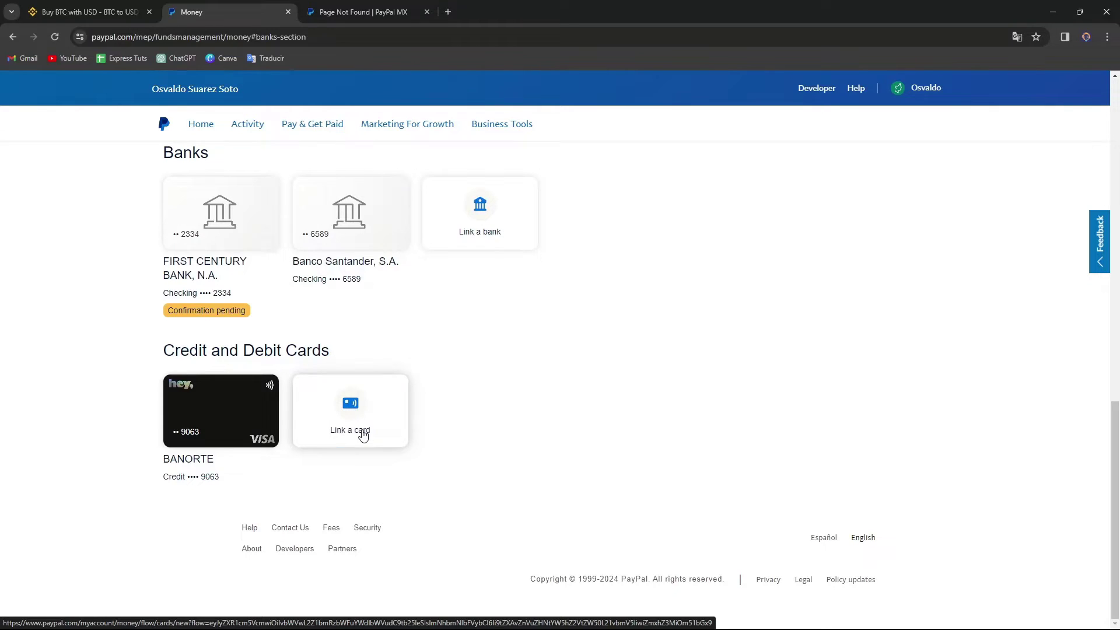
click(363, 436)
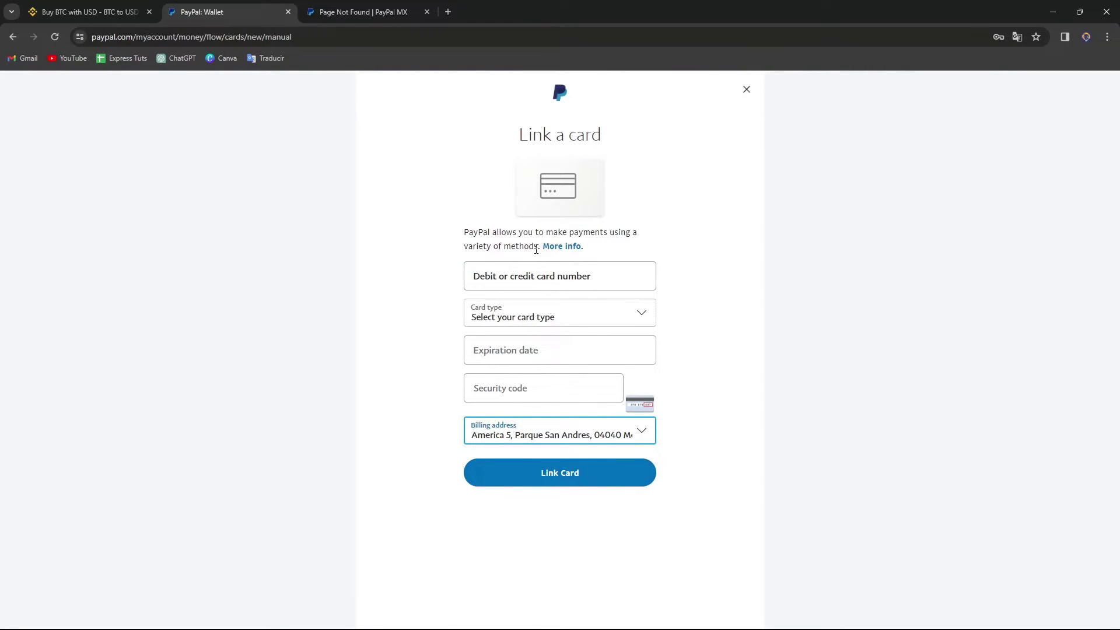
Step: Focus the card number field, then leave the form for the $0.00 MXN Money overview
click(536, 275)
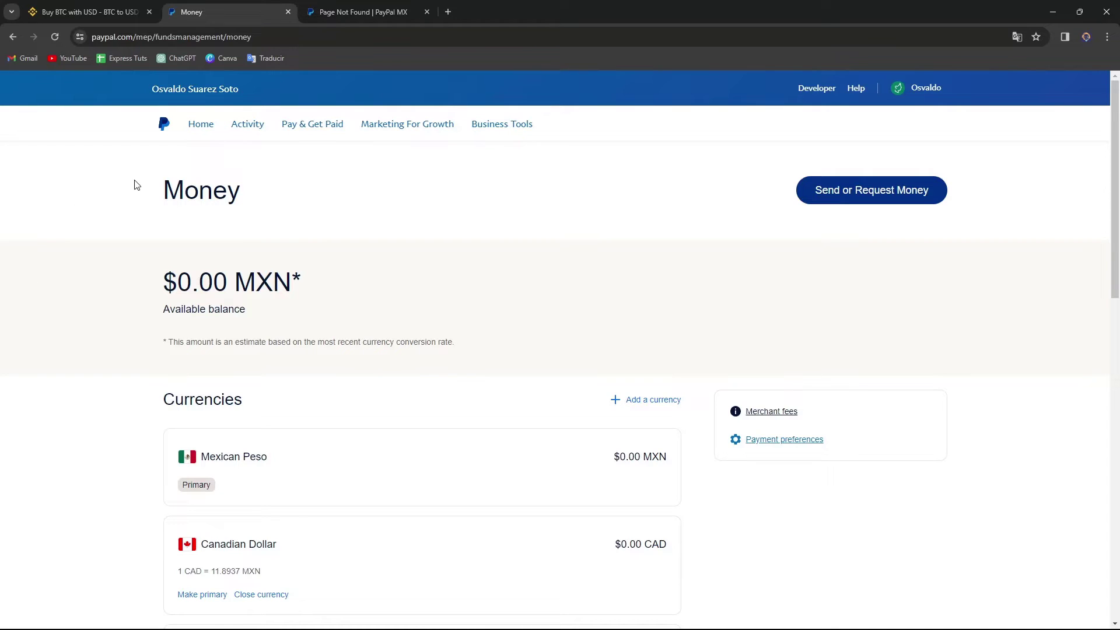
Step: Highlight the $0.00 MXN balance, view the BANORTE card ending 9063, and return to the Binance purchase
drag(162, 241, 308, 278)
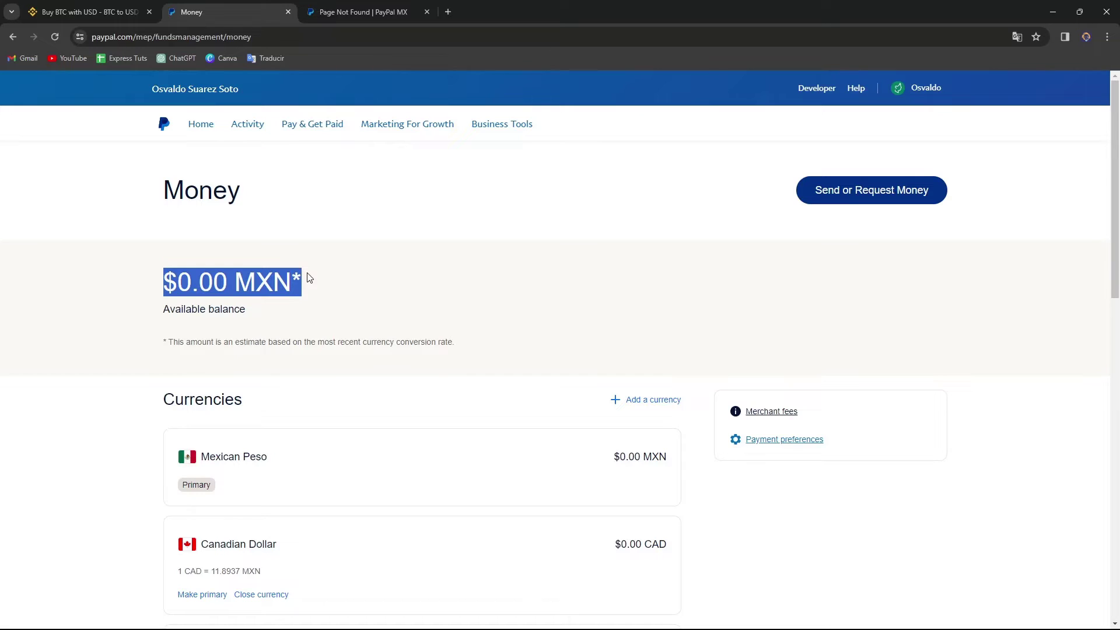
scroll(308, 278, down, 5)
scroll(308, 278, down, 5)
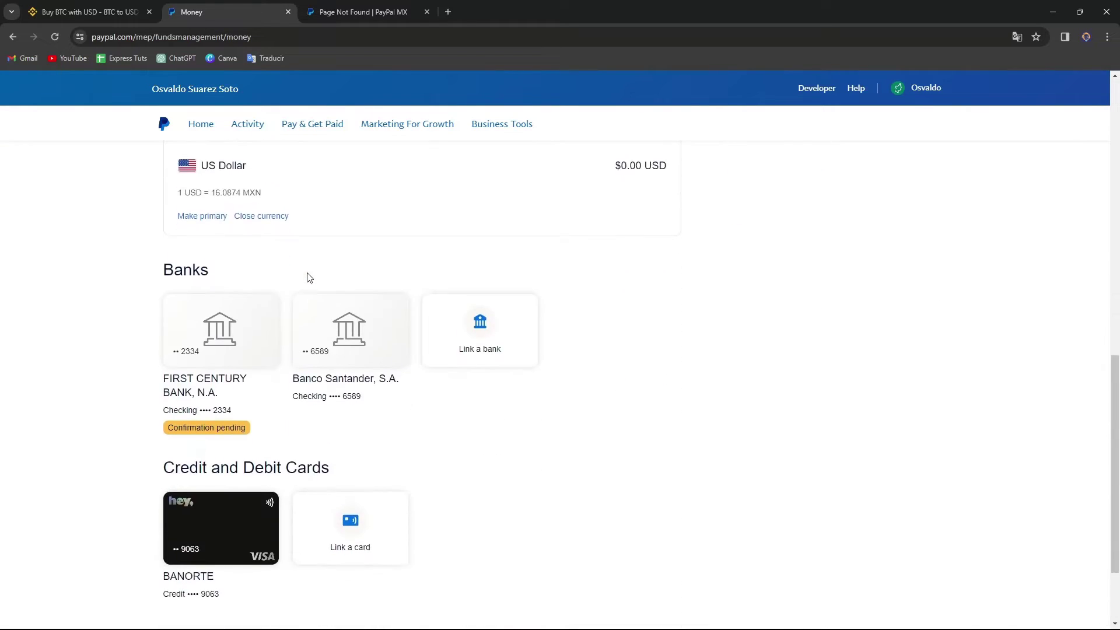
scroll(308, 278, down, 3)
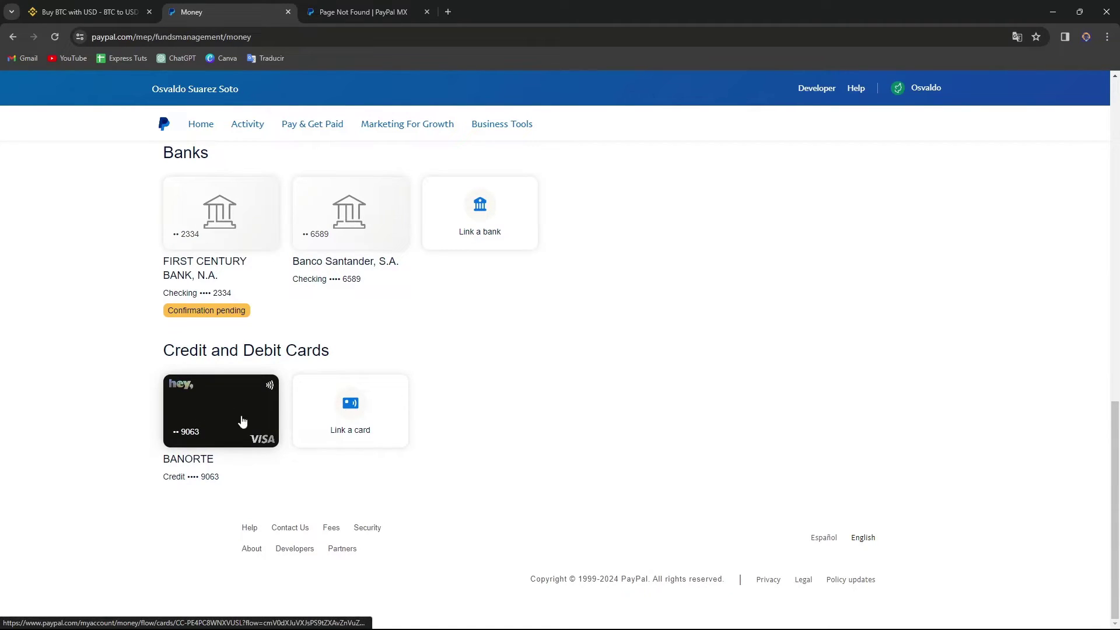
click(118, 11)
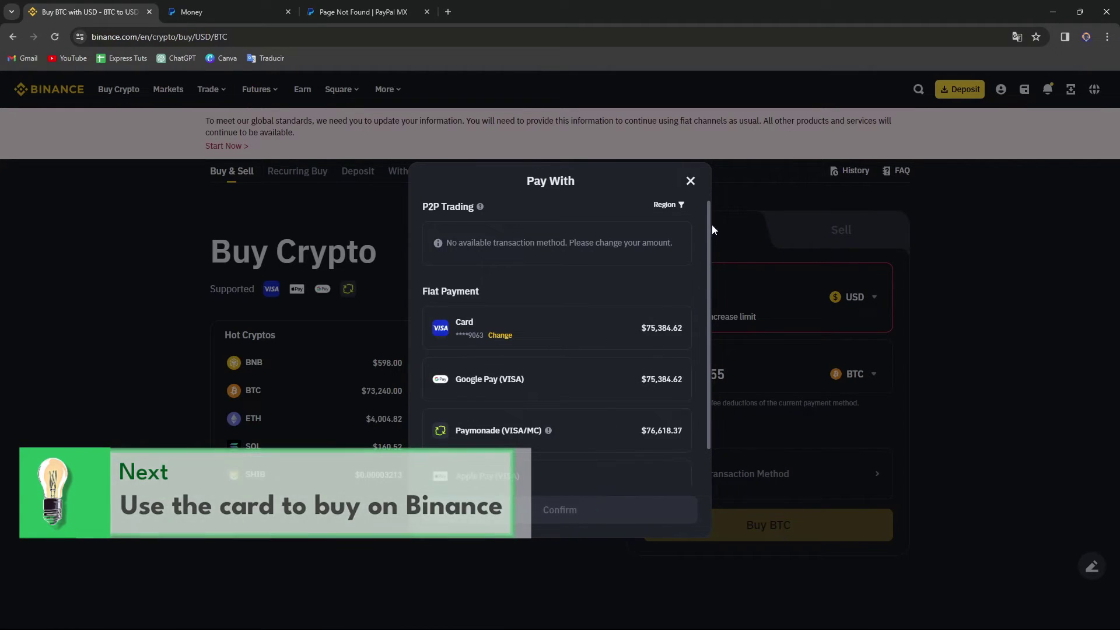
Step: Close the Pay With list and show the Spot wallet's 0.00009066 BTC estimated balance
click(691, 180)
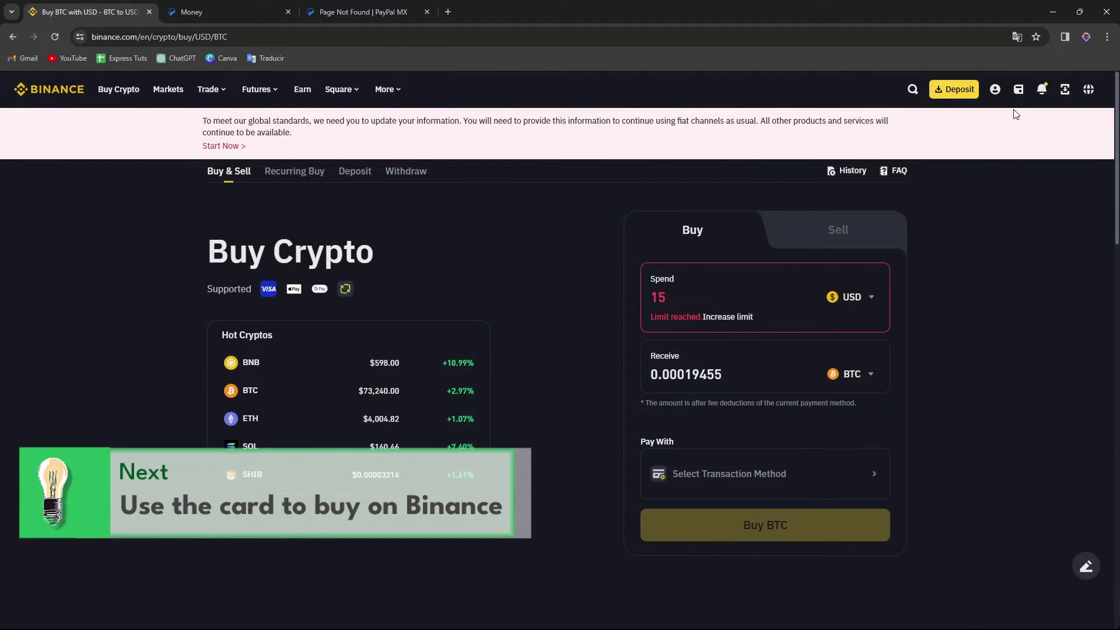
mouse_move(1018, 89)
click(1009, 154)
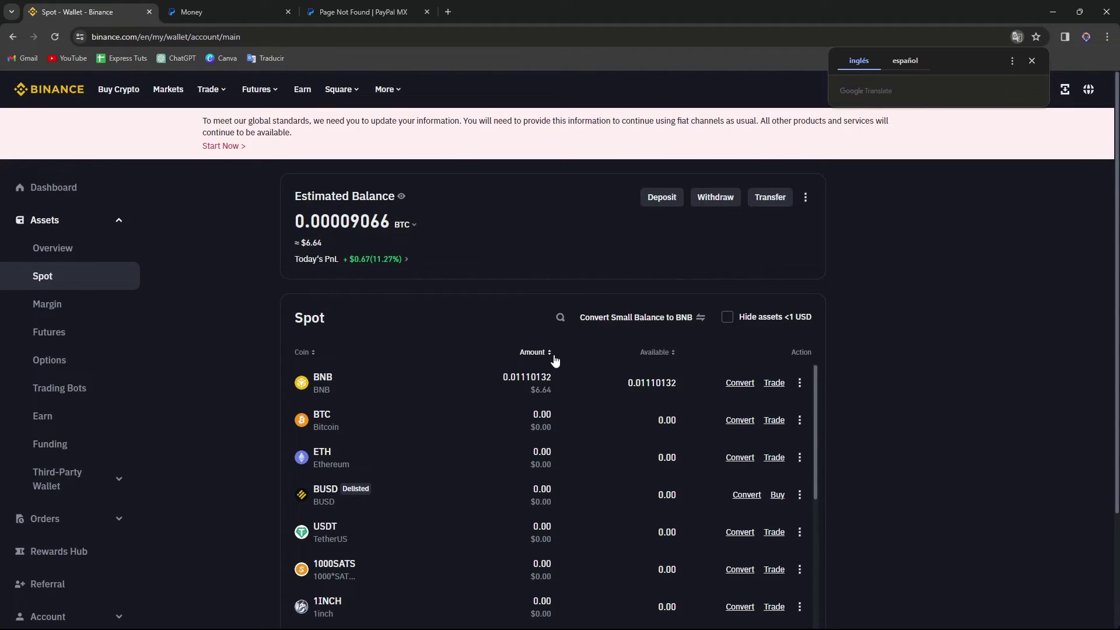
Step: Search Google for 'credit card online' in a new tab, then return to the Spot wallet
click(451, 11)
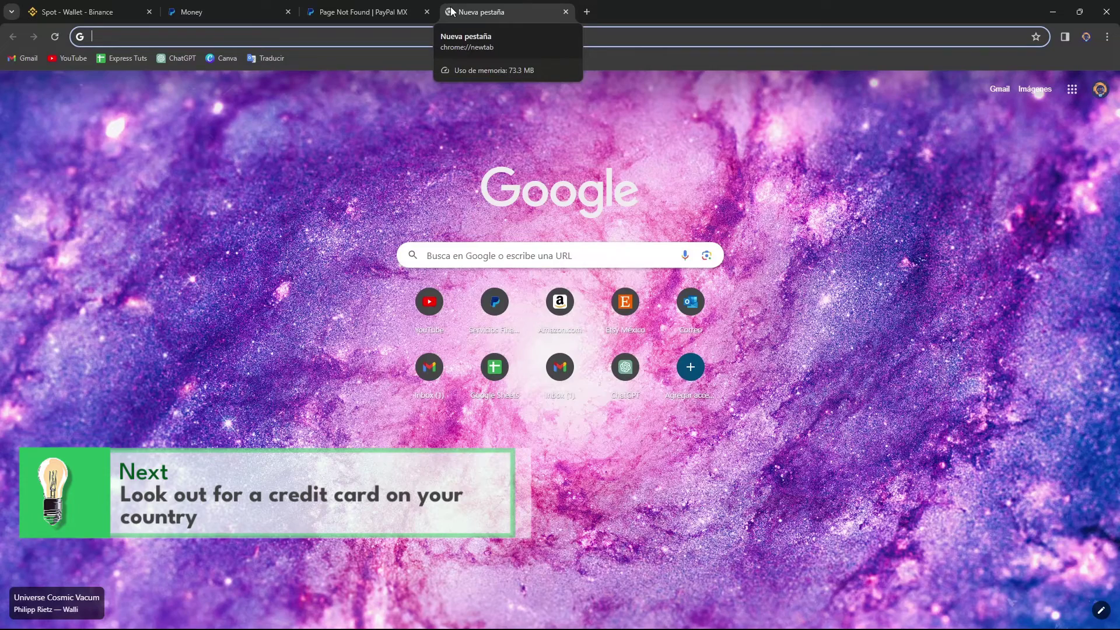
text(credit on)
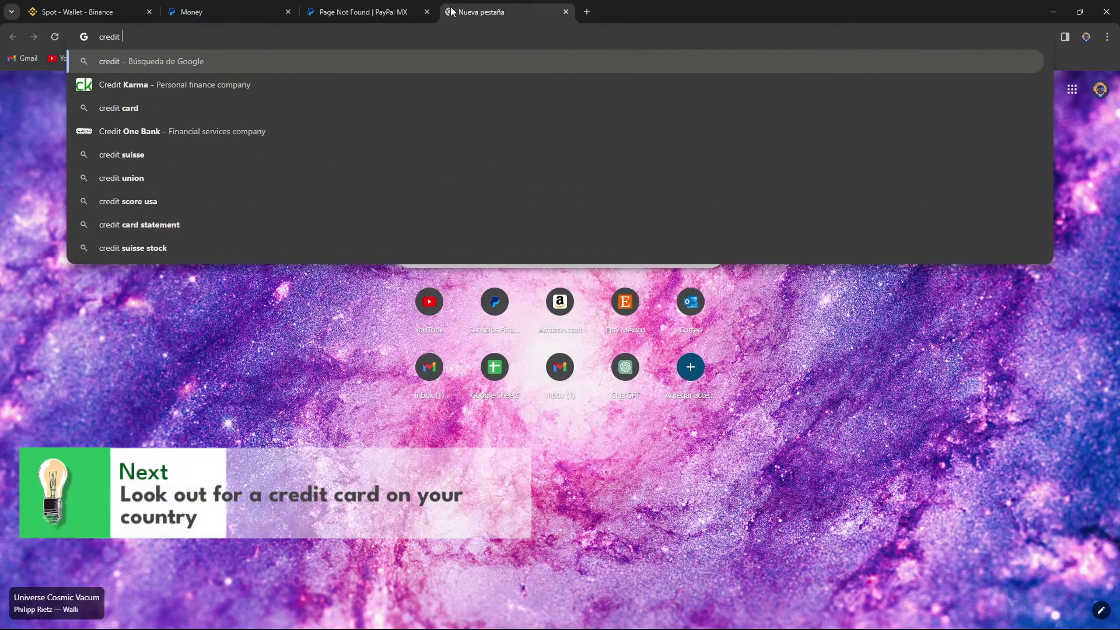
key(BackSpace)
key(BackSpace)
text(card online)
key(Return)
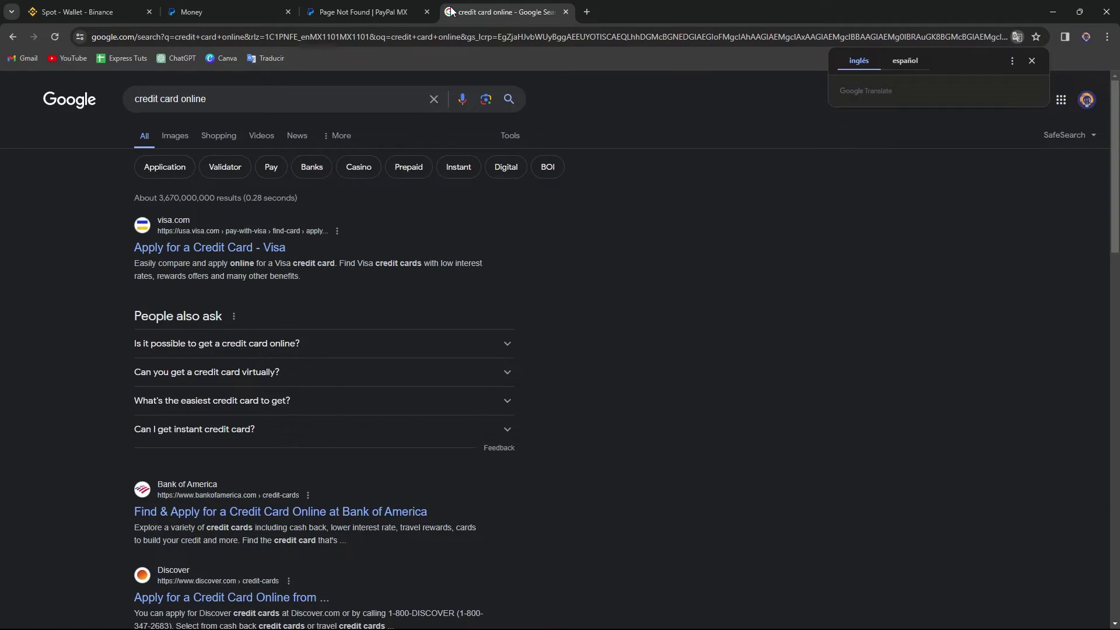
scroll(730, 315, down, 2)
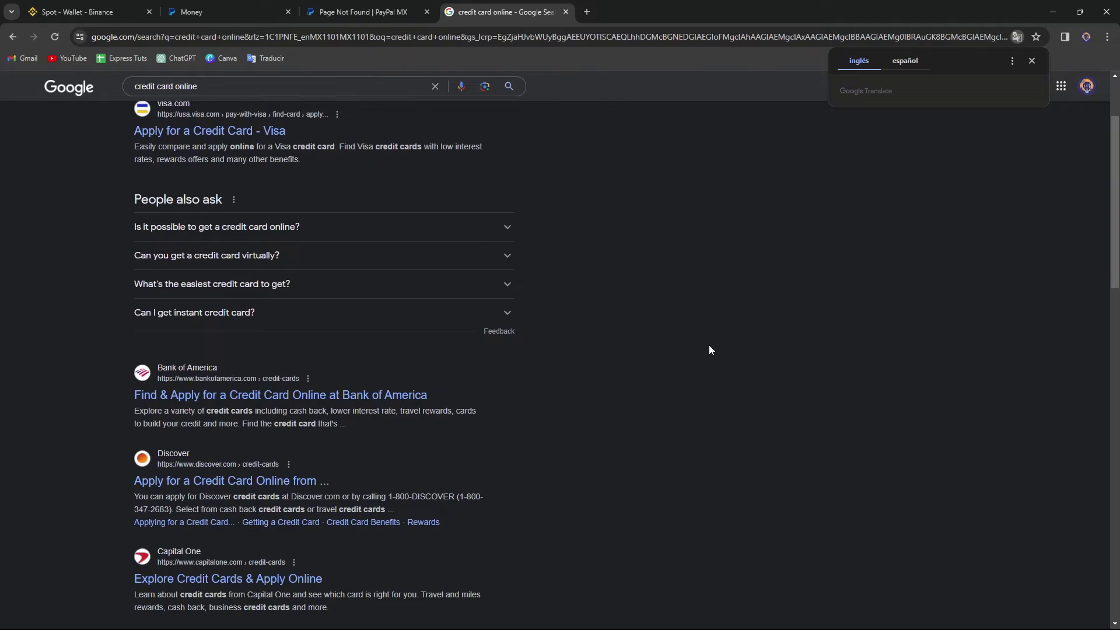
scroll(709, 349, down, 1)
scroll(465, 371, down, 1)
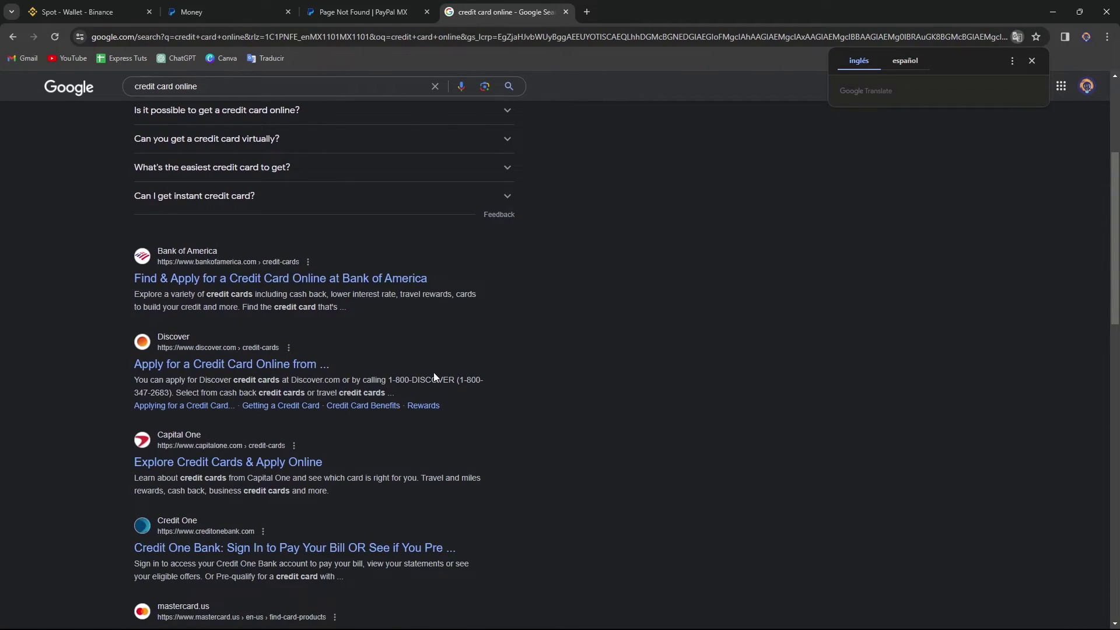
scroll(303, 516, down, 5)
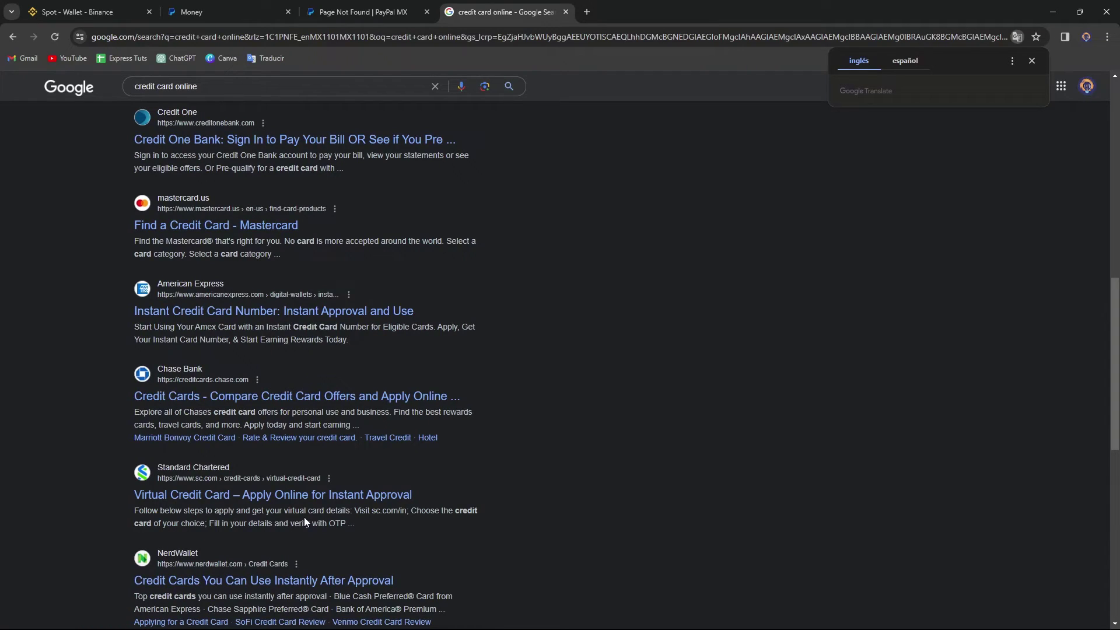
scroll(303, 517, up, 4)
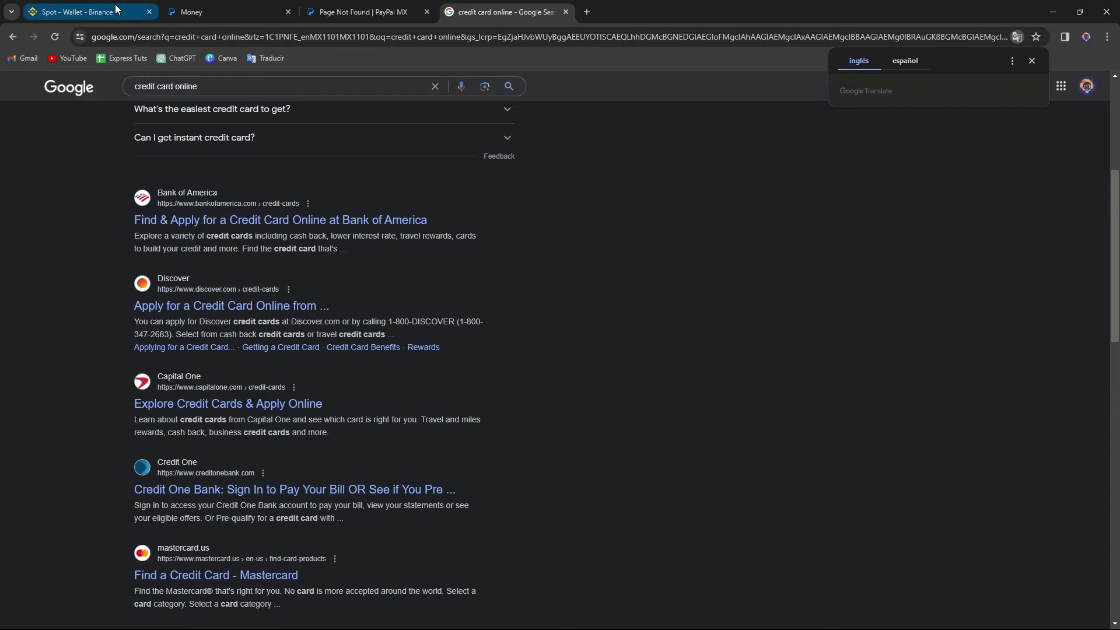
click(79, 11)
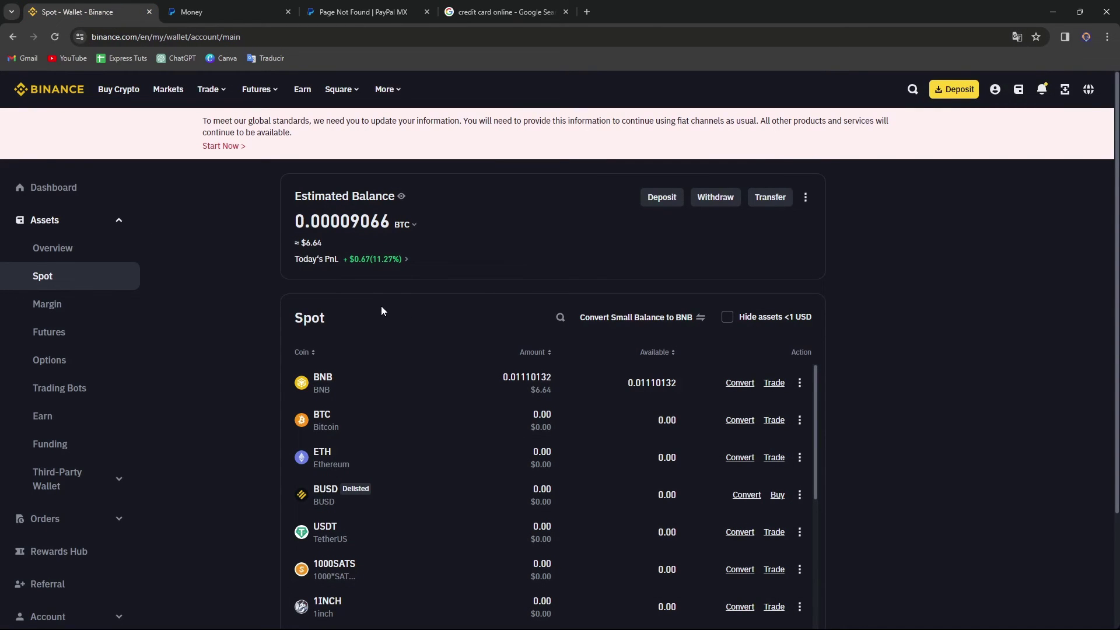